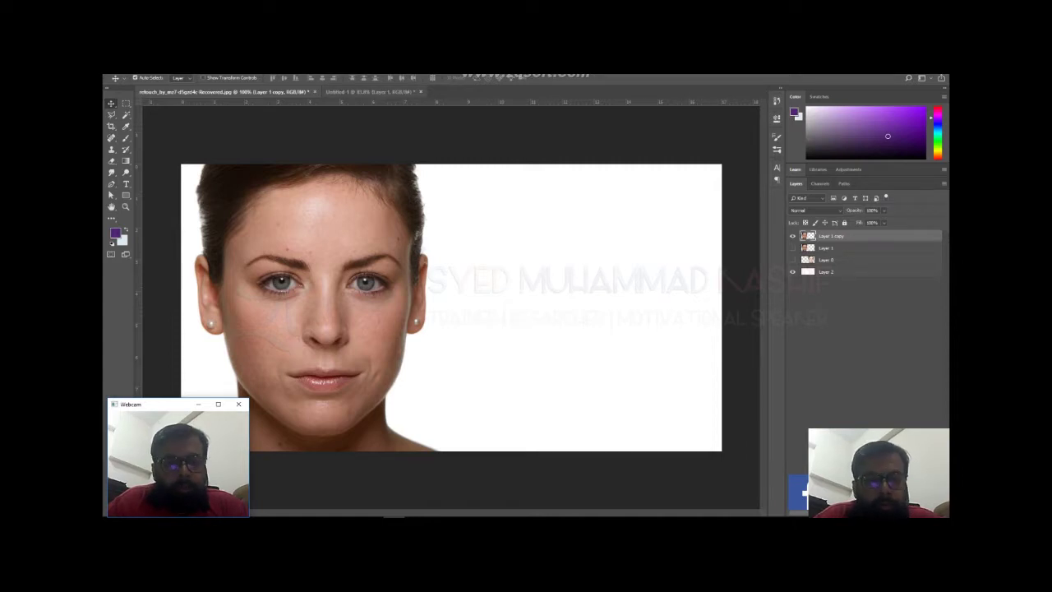
Bring the Untitled-1 document with the 3D wireframe head to the front
drag(370, 91, 417, 81)
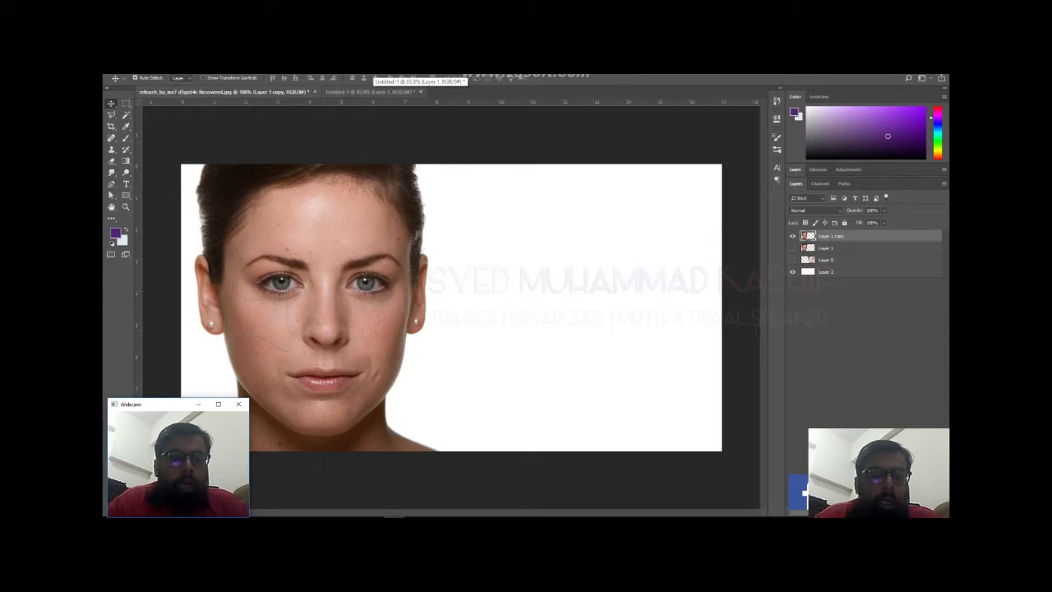
drag(417, 82, 419, 82)
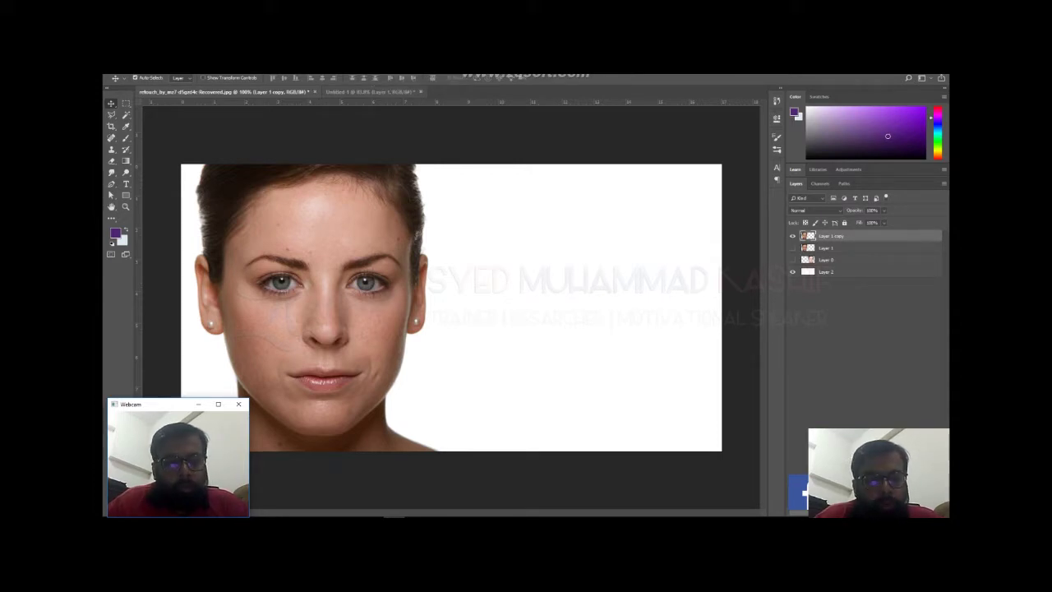
click(370, 91)
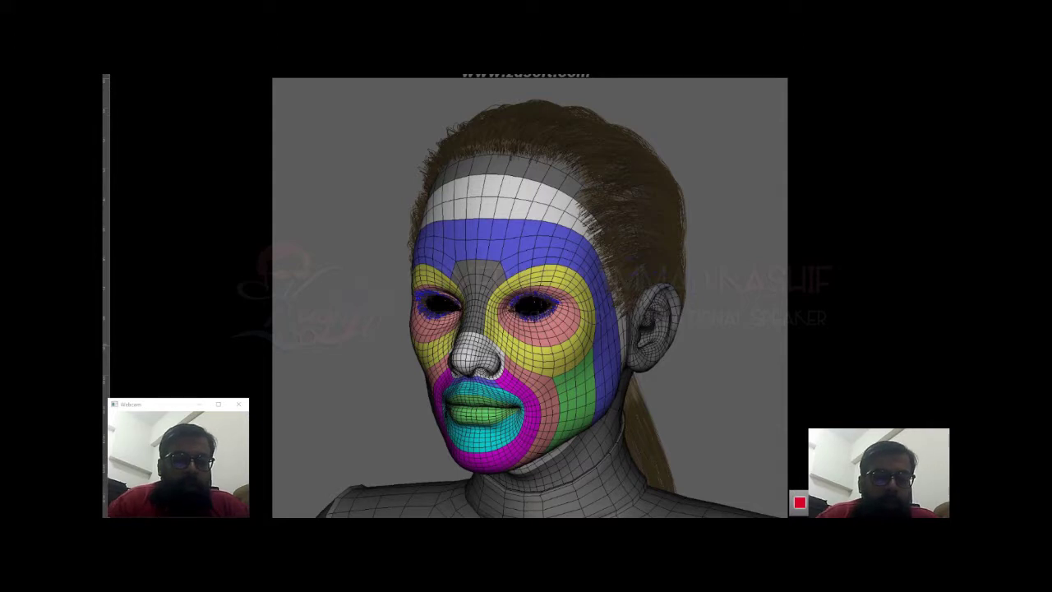
Exit full-screen view and return to the portrait photo document
key(f)
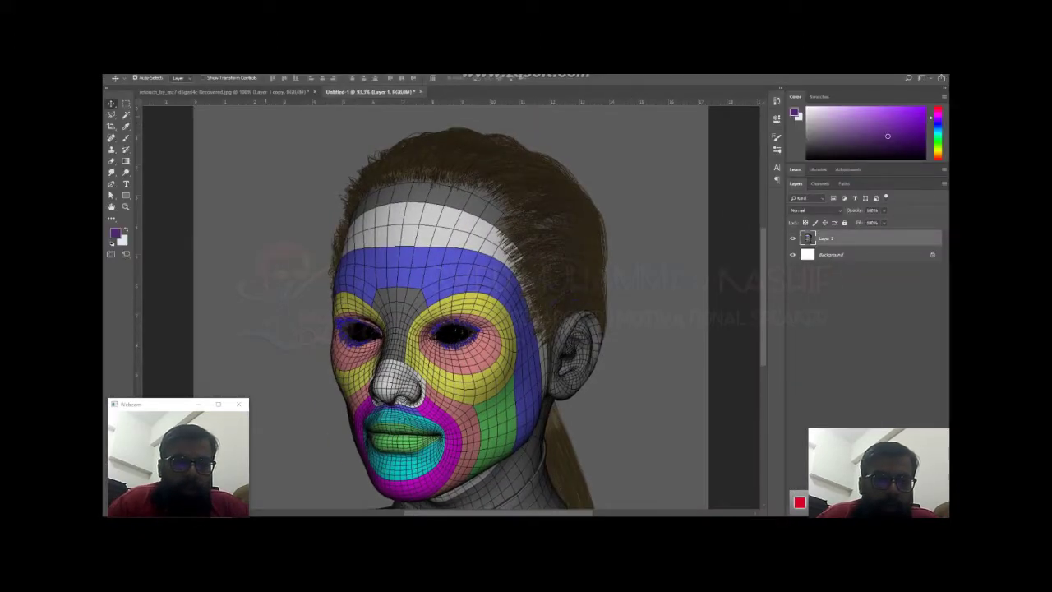
key(ctrl+Tab)
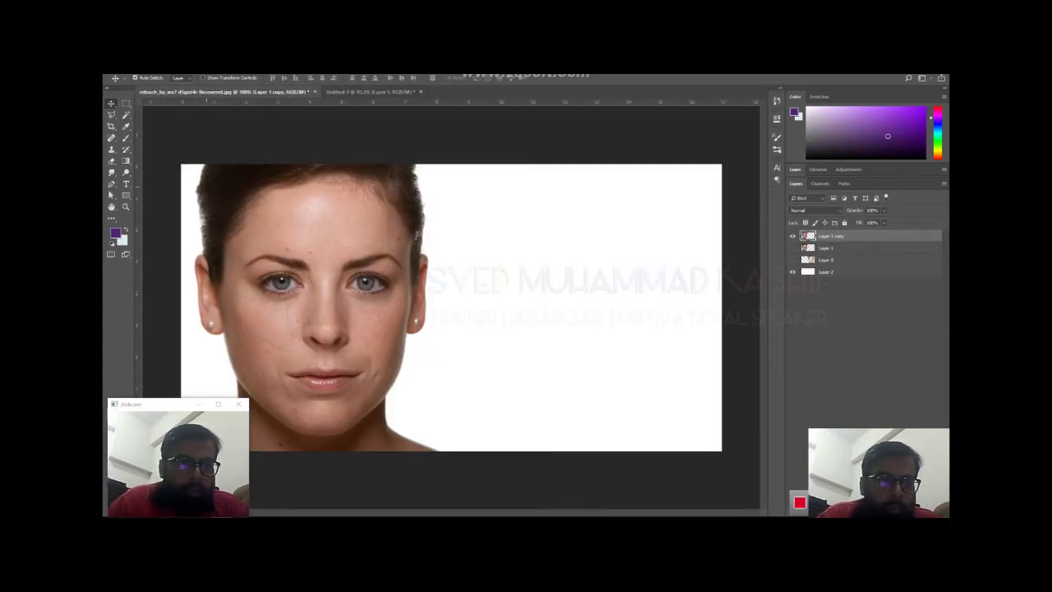
Select the Spot Healing Brush Tool and duplicate the layer as Layer 1 copy 2
key(j)
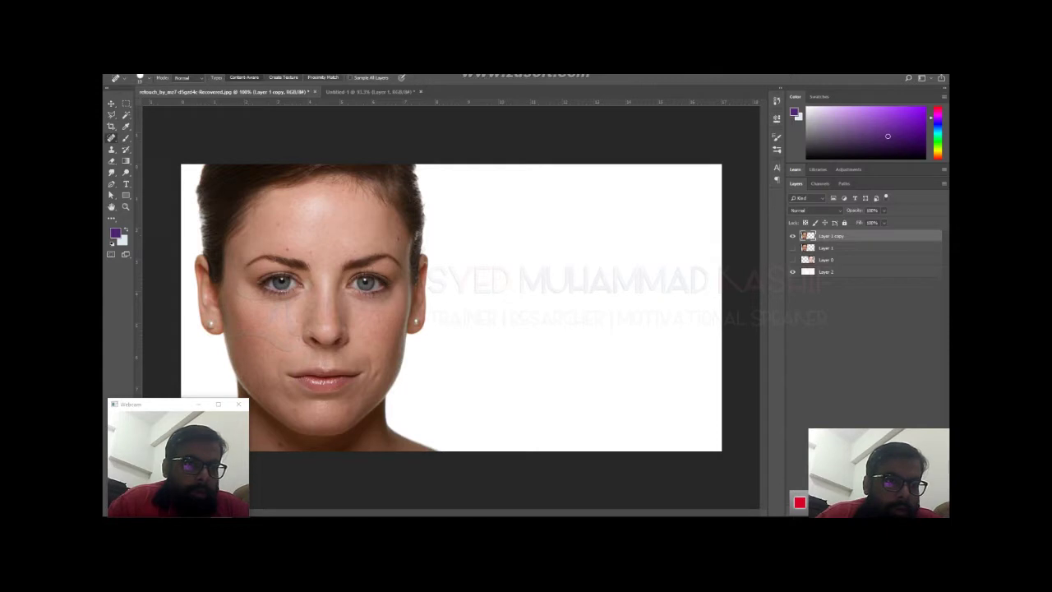
right_click(111, 138)
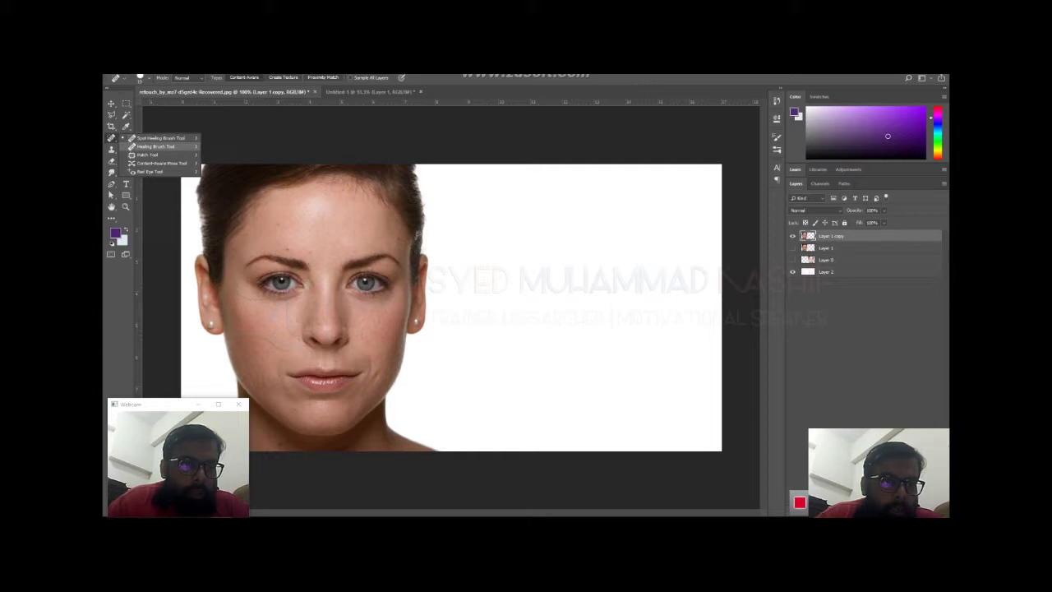
click(156, 147)
right_click(111, 137)
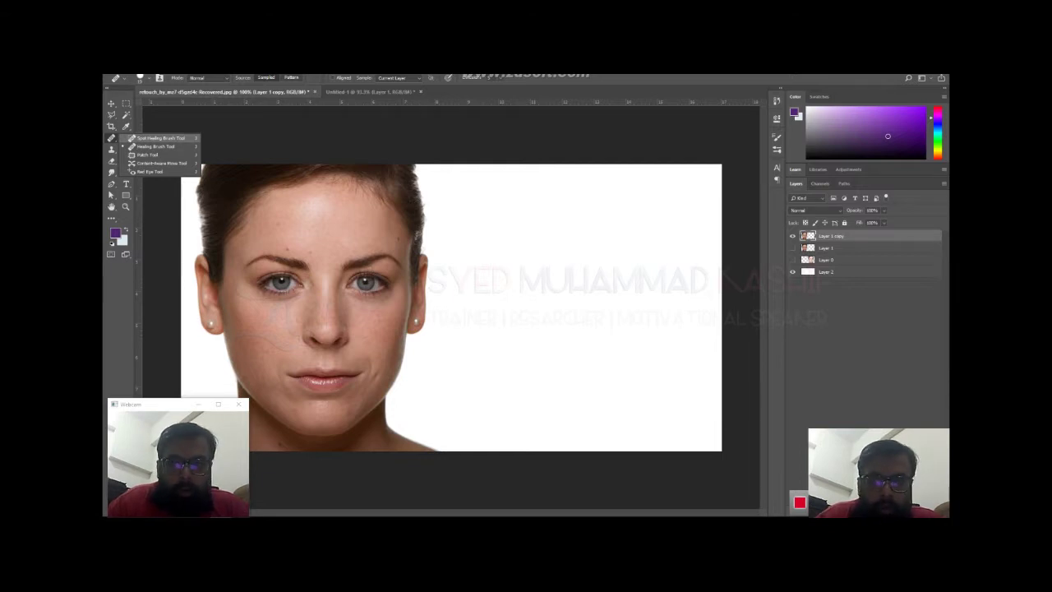
click(160, 138)
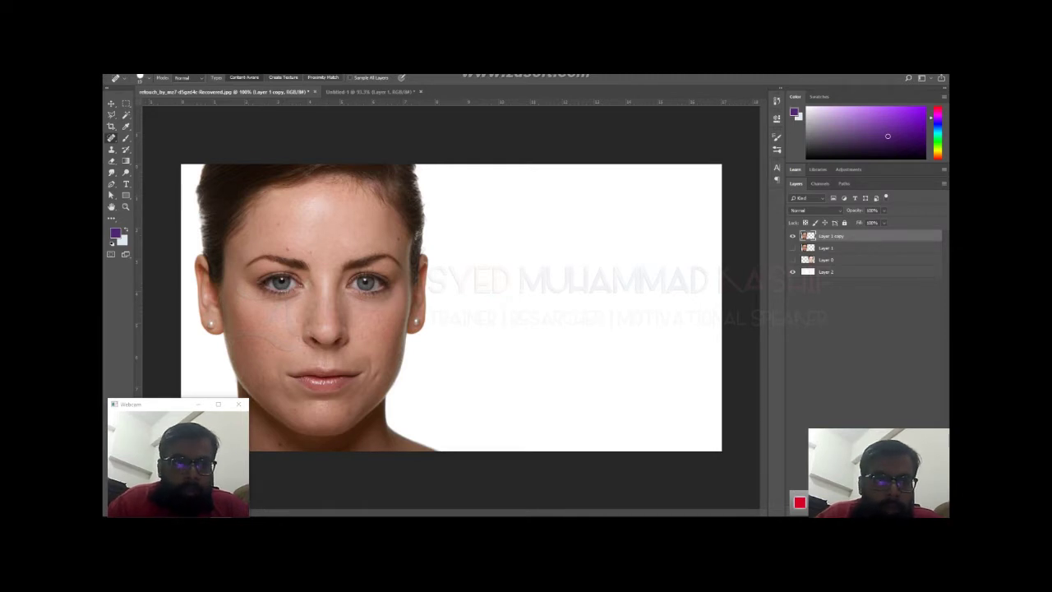
right_click(112, 137)
click(161, 137)
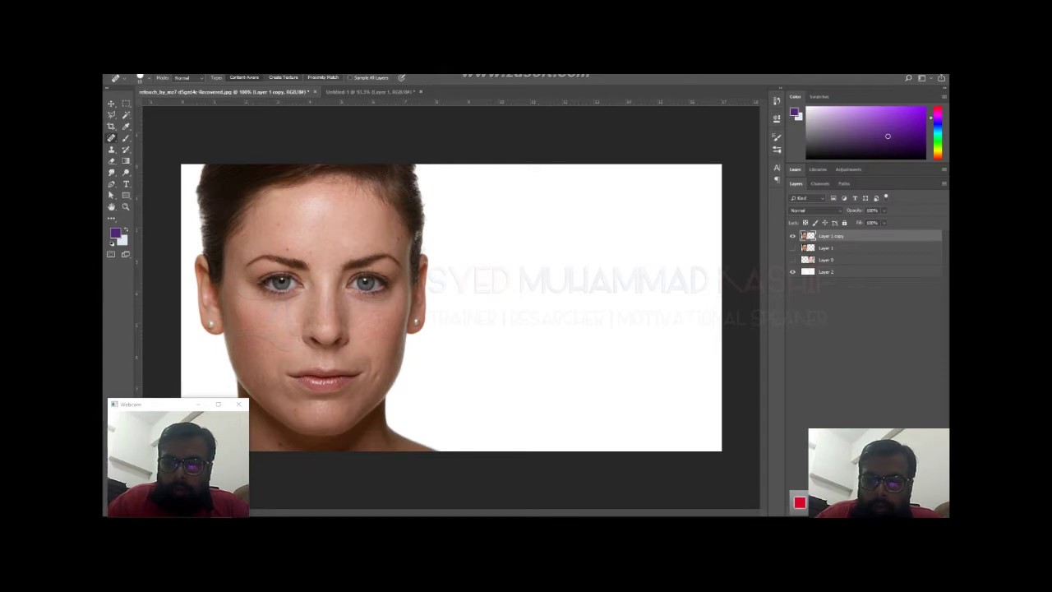
key(ctrl+j)
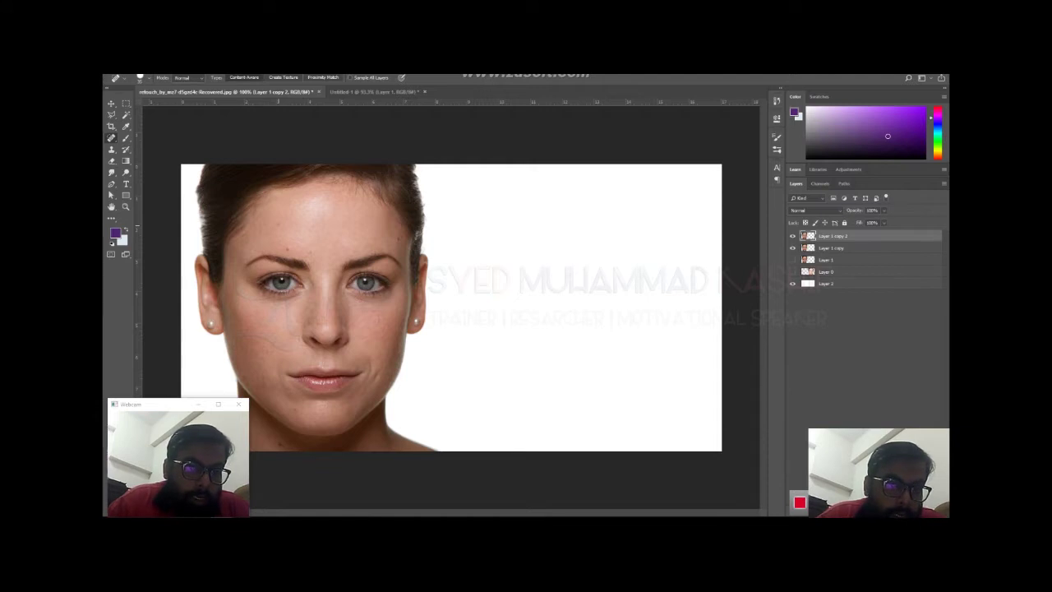
Spot-heal three forehead blemishes and one lower skin blemish on Layer 1 copy 2
click(278, 225)
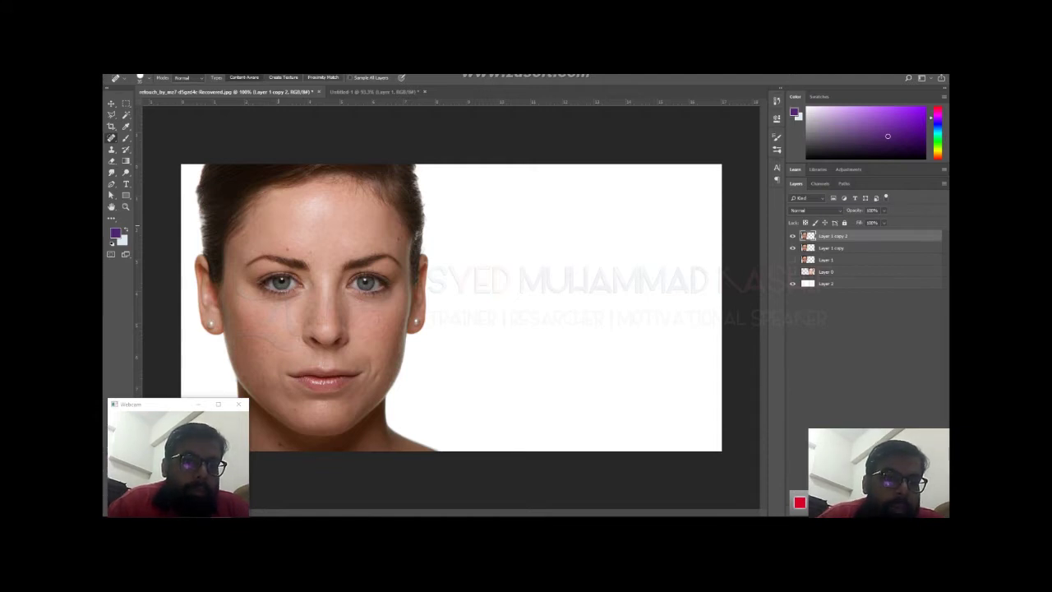
click(290, 248)
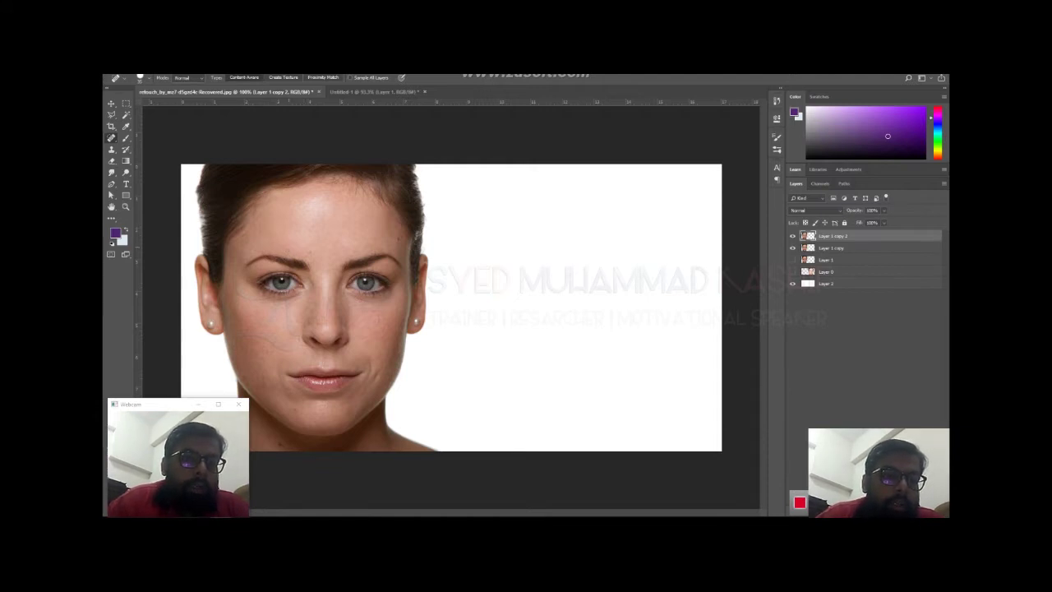
click(309, 253)
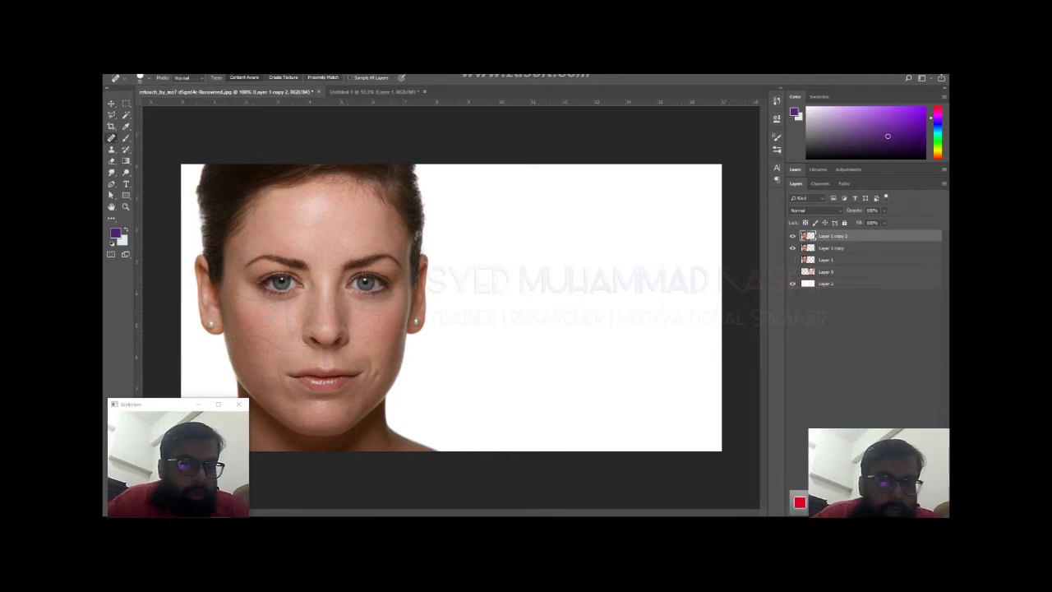
click(284, 321)
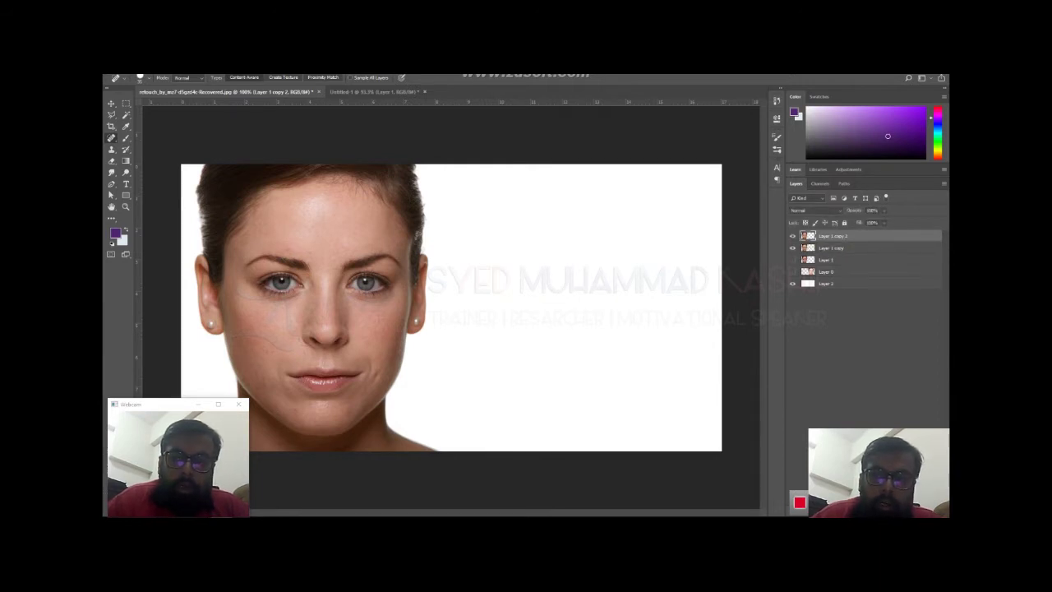
Duplicate Layer 1 copy into Layer 1 copy 3 and select the Healing Brush Tool
key(alt+bracketleft)
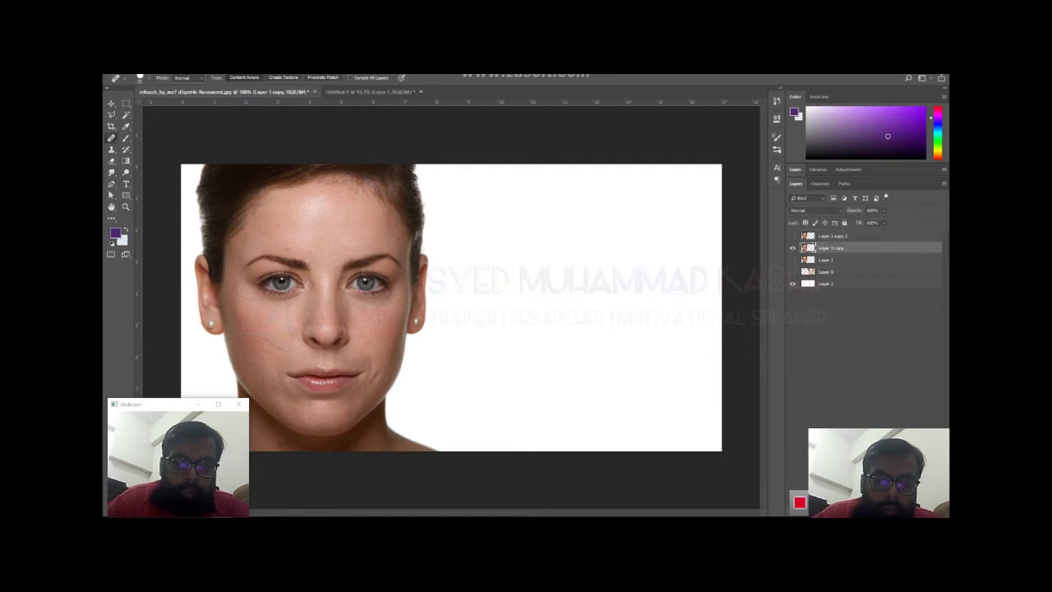
key(ctrl+j)
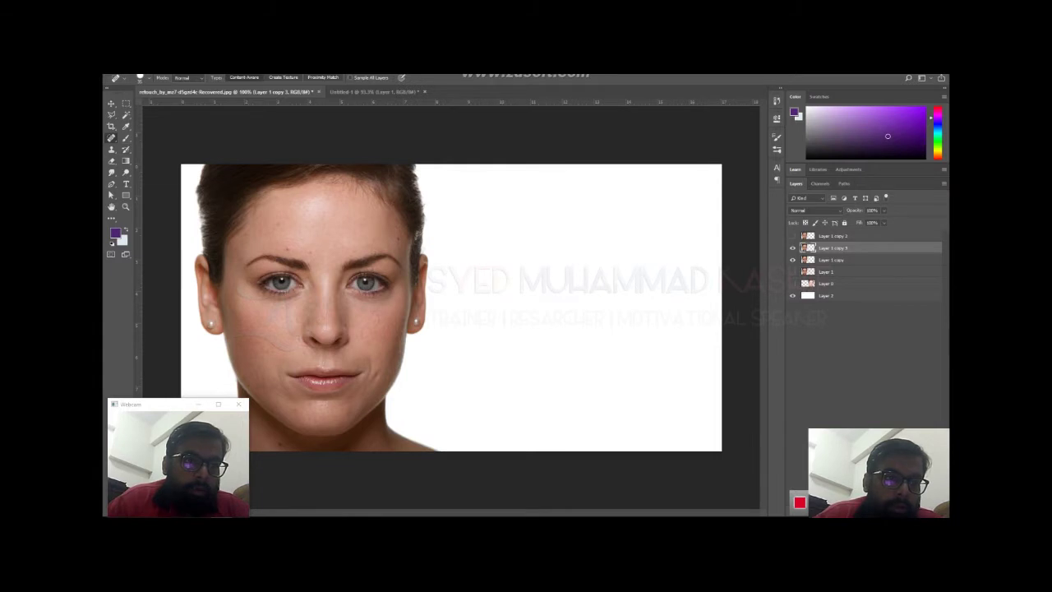
right_click(111, 138)
click(157, 146)
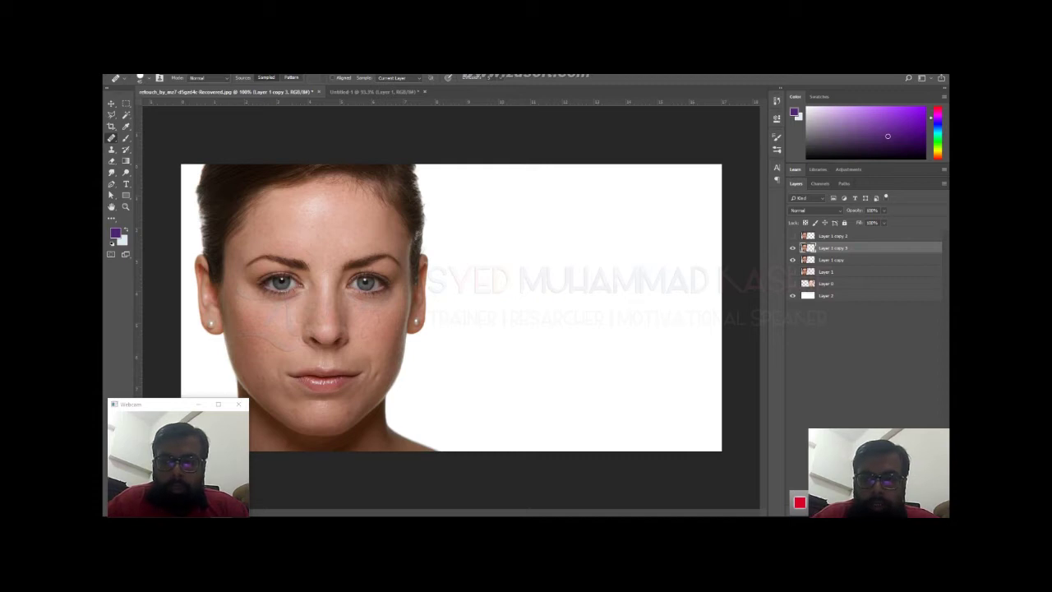
Hide Layer 1 copy 3, select the Patch Tool, and duplicate Layer 1 copy
click(793, 248)
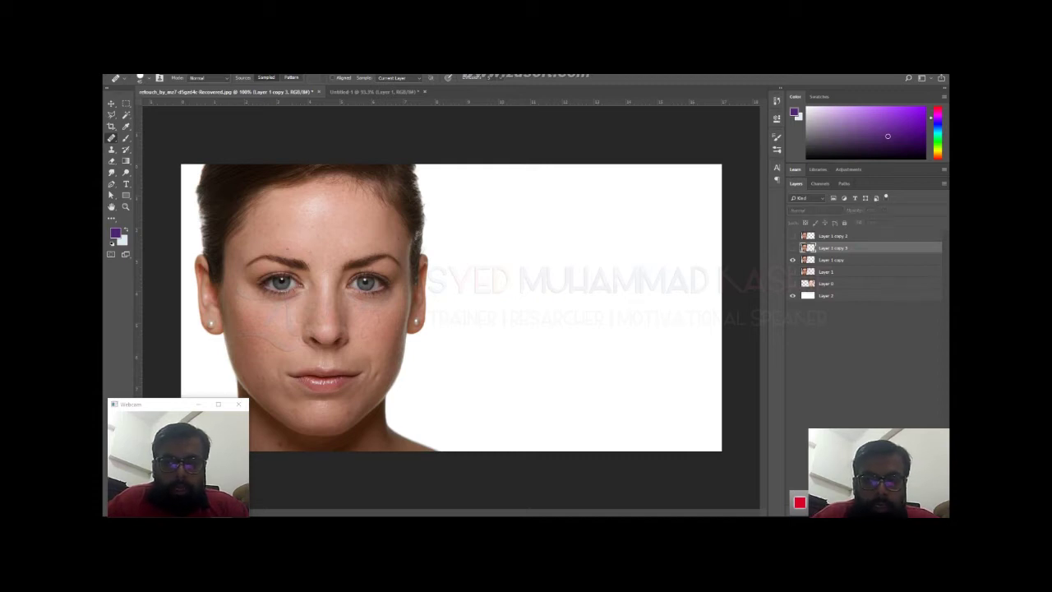
click(834, 260)
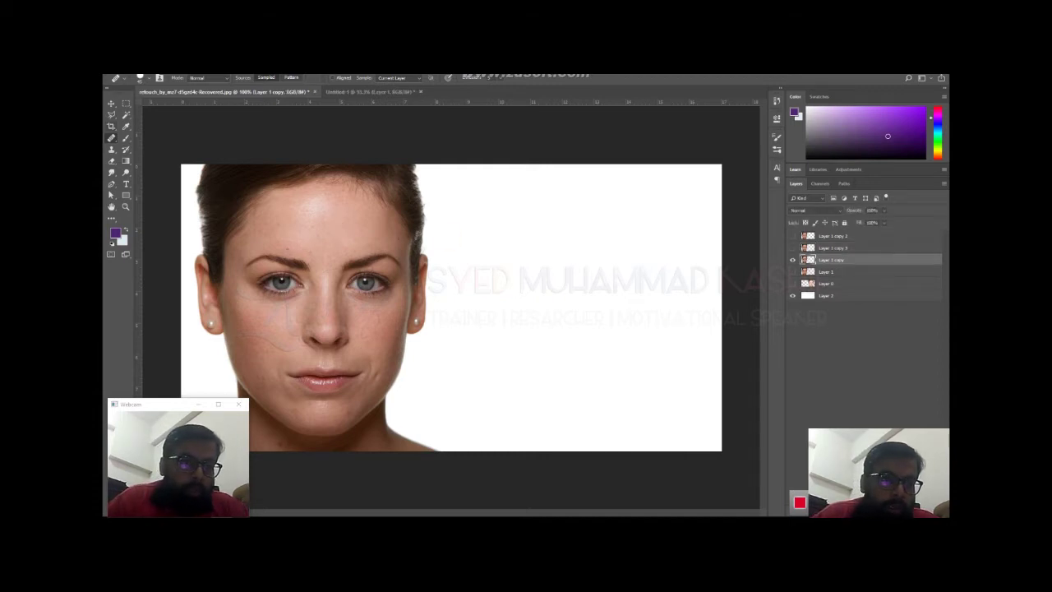
right_click(111, 137)
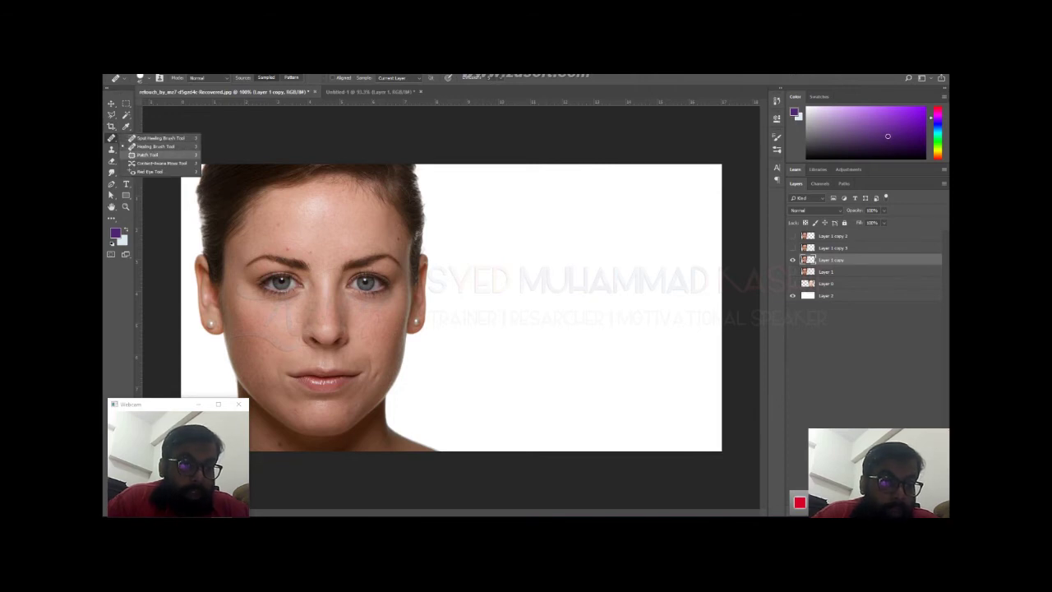
click(148, 155)
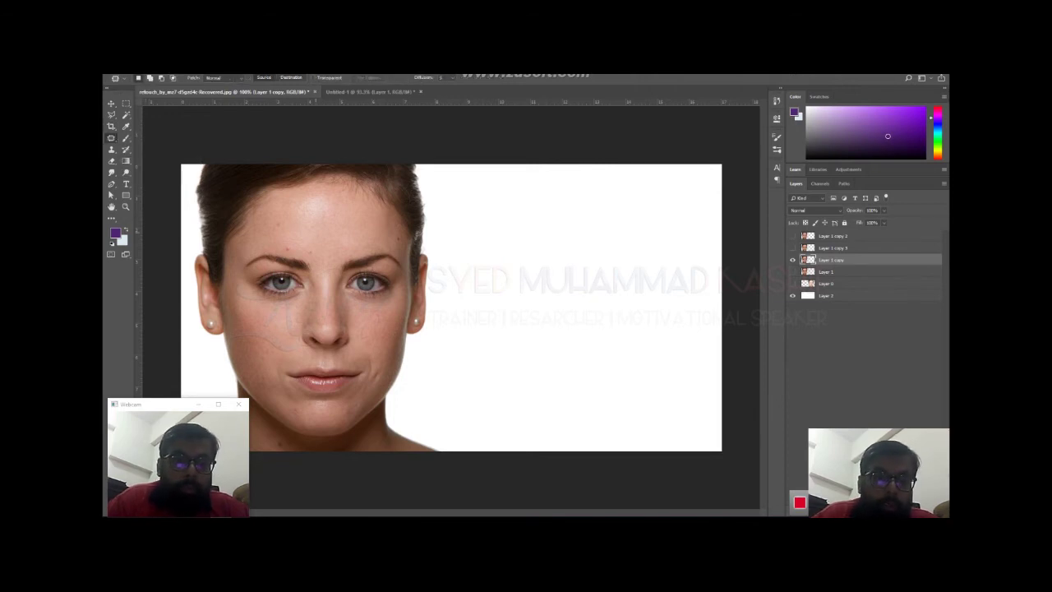
key(ctrl+j)
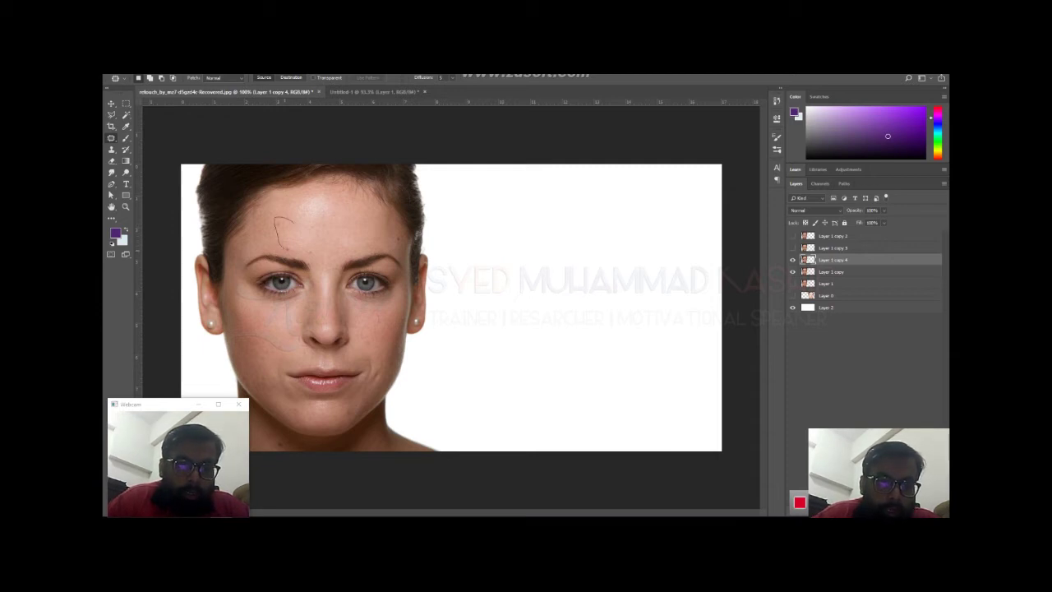
Patch the forehead blemish above the eyebrow using clean upper-forehead skin
mouse_move(284, 250)
mouse_down()
mouse_move(310, 253)
mouse_move(310, 240)
mouse_up()
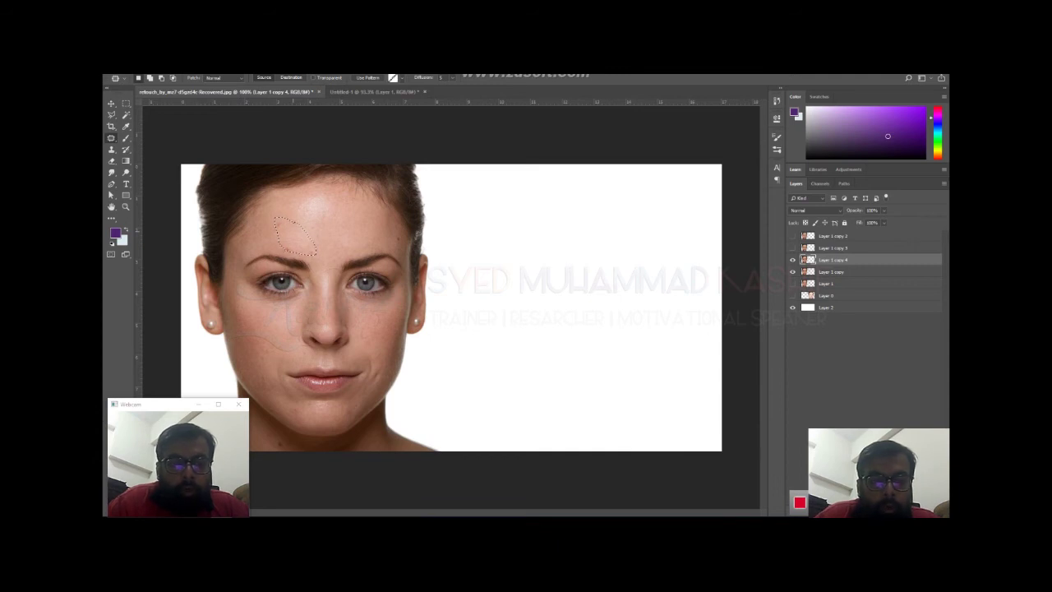
drag(296, 234, 353, 213)
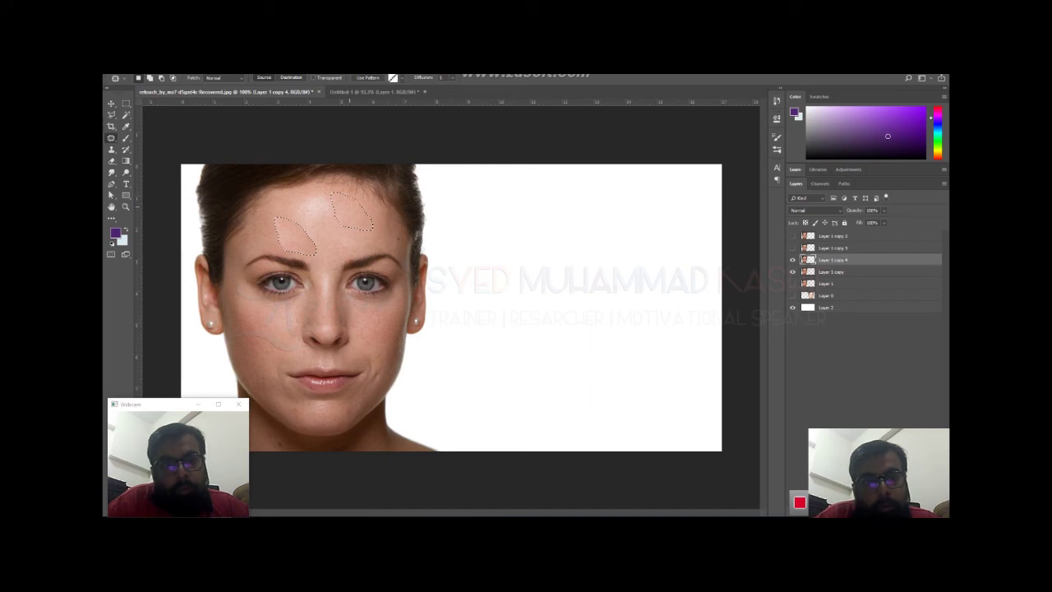
drag(353, 214, 353, 214)
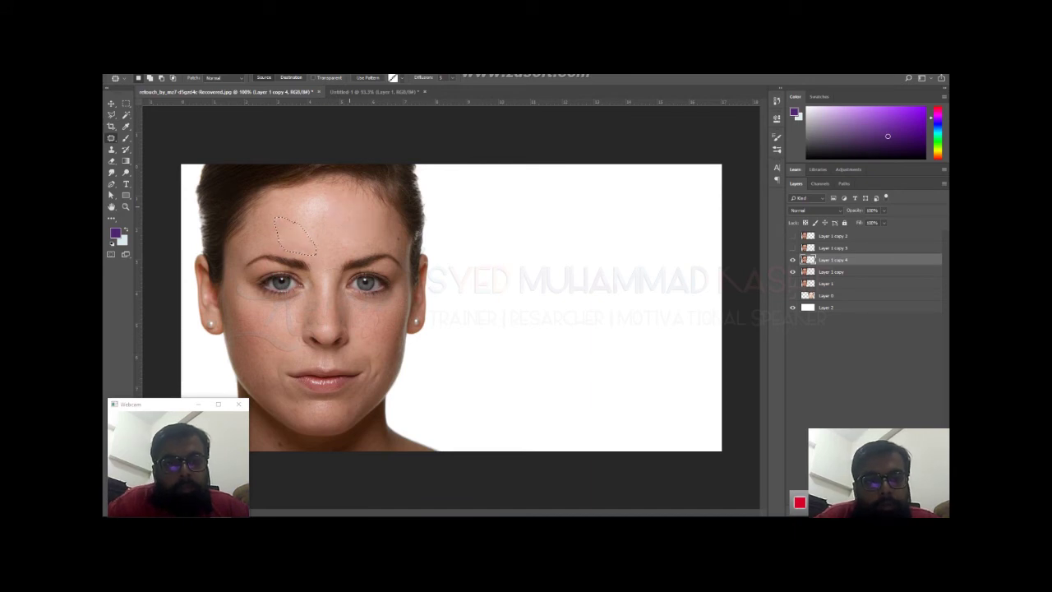
key(ctrl+d)
Patch away the blotch at the right temple and the blemish on the lower chin
mouse_move(401, 235)
mouse_down()
mouse_move(409, 264)
mouse_move(378, 246)
mouse_move(406, 244)
mouse_move(396, 235)
mouse_move(353, 217)
mouse_up()
key(ctrl+d)
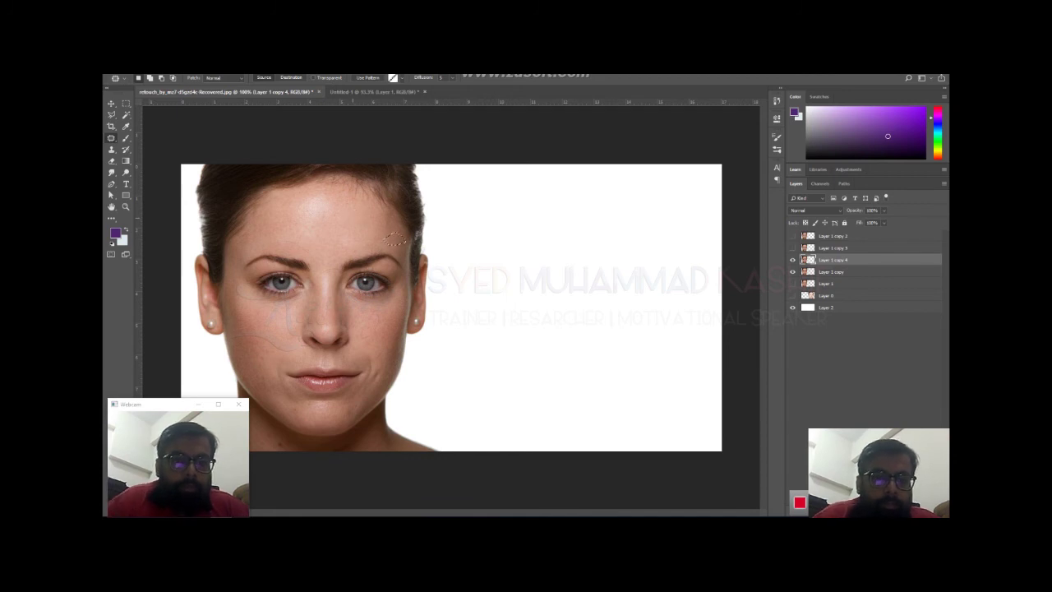
key(ctrl+d)
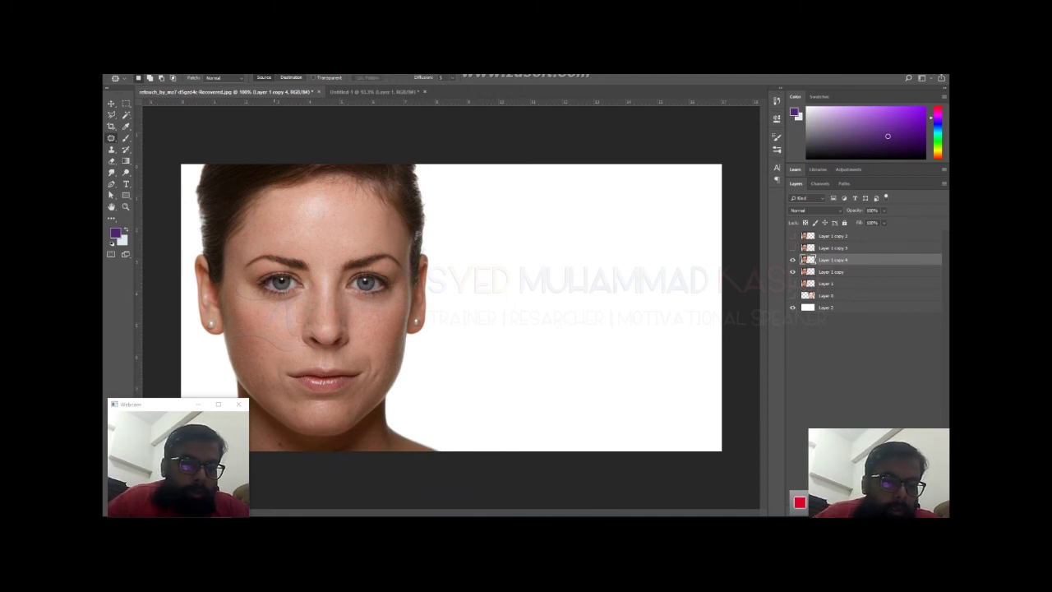
mouse_move(273, 441)
mouse_down()
mouse_move(290, 448)
mouse_move(267, 449)
mouse_move(267, 434)
mouse_up()
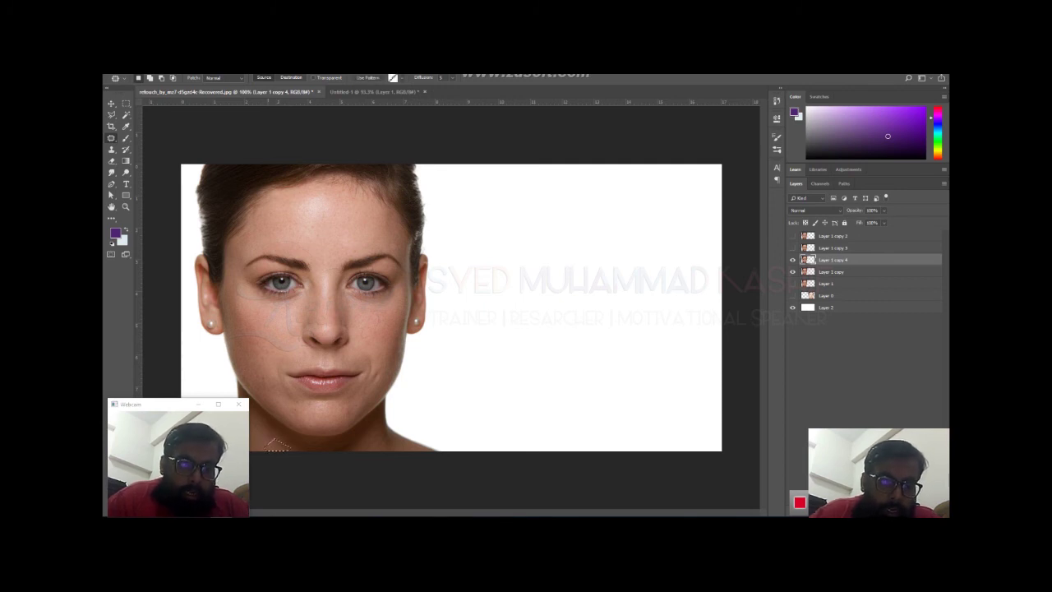
key(ctrl+d)
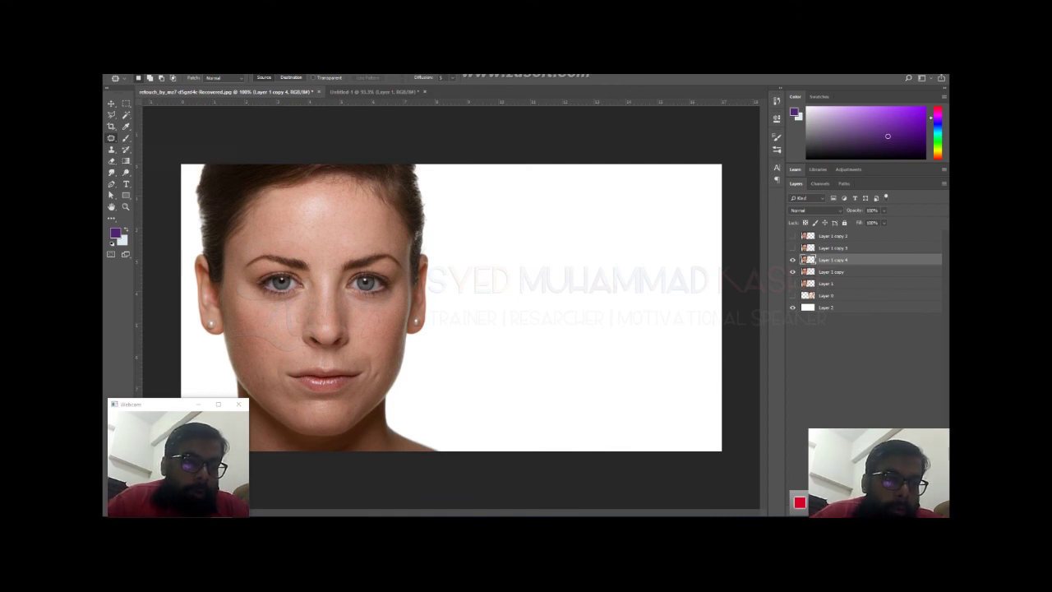
Replace the Patch Tool with the Spot Healing Brush Tool
right_click(111, 138)
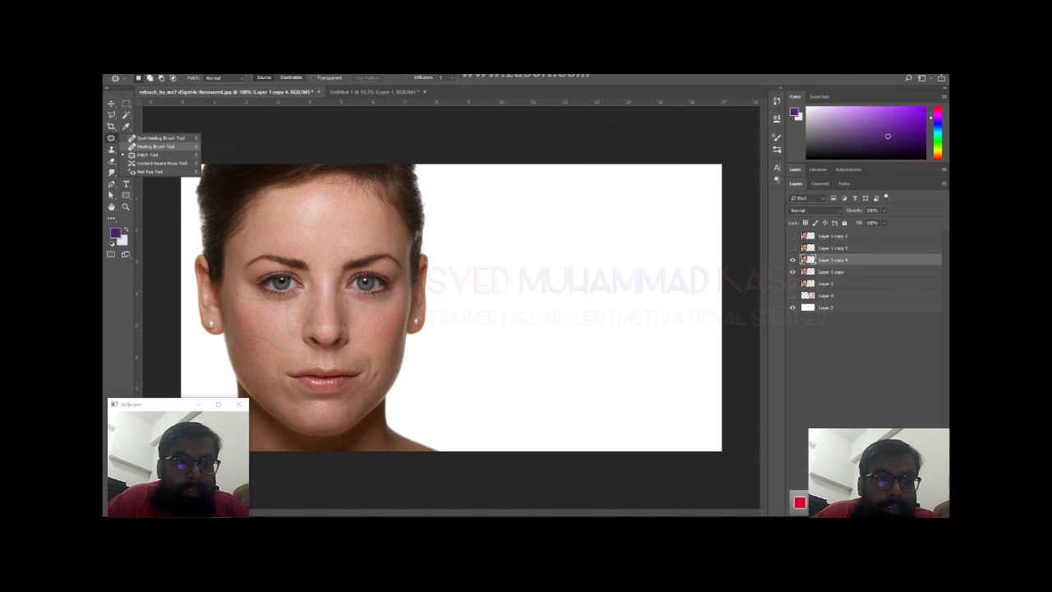
click(160, 137)
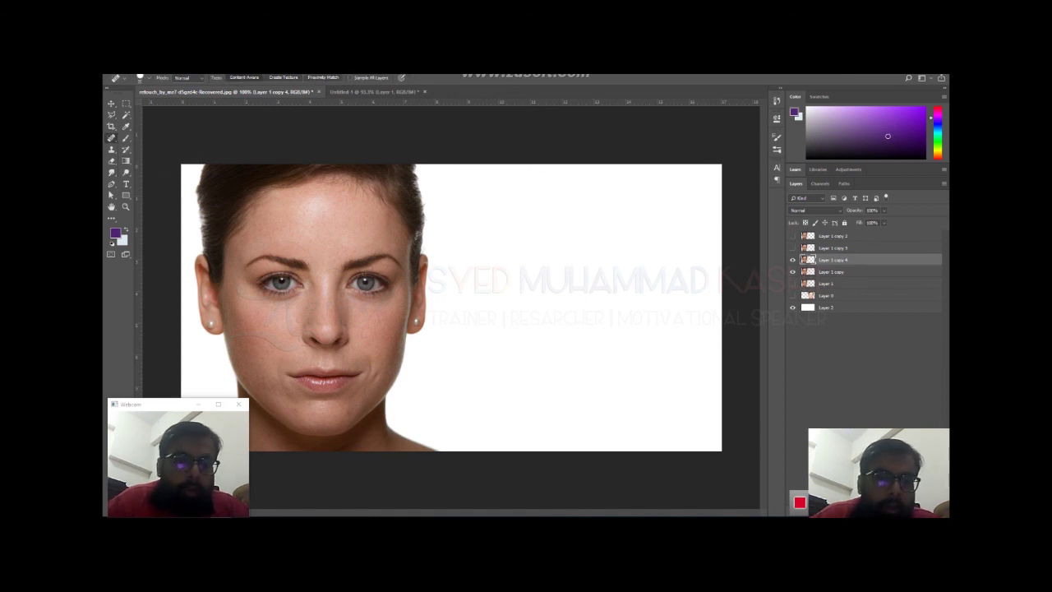